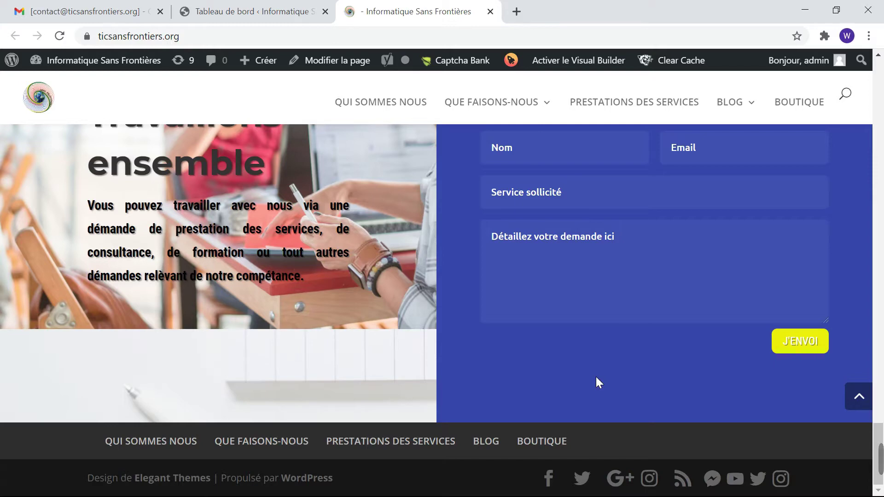
- Go to the WordPress dashboard and open the Divi theme options
left_click(226, 14)
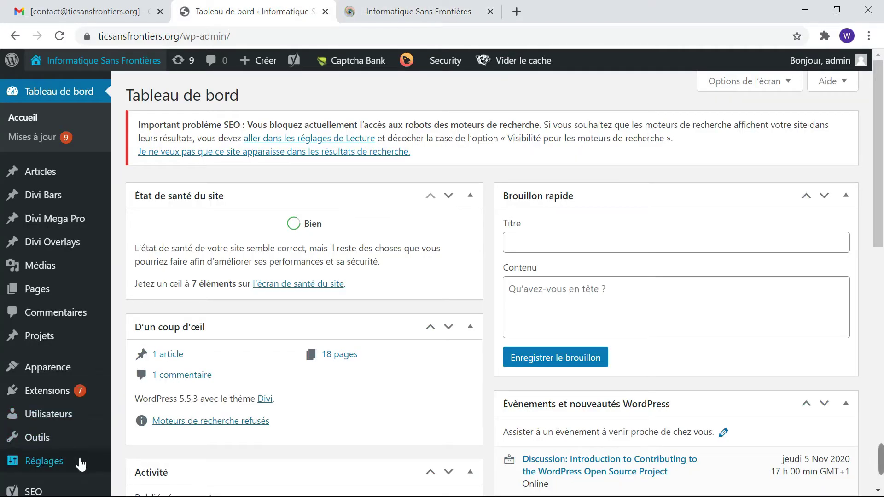
mouse_move(81, 465)
scroll(81, 465, "down", 3)
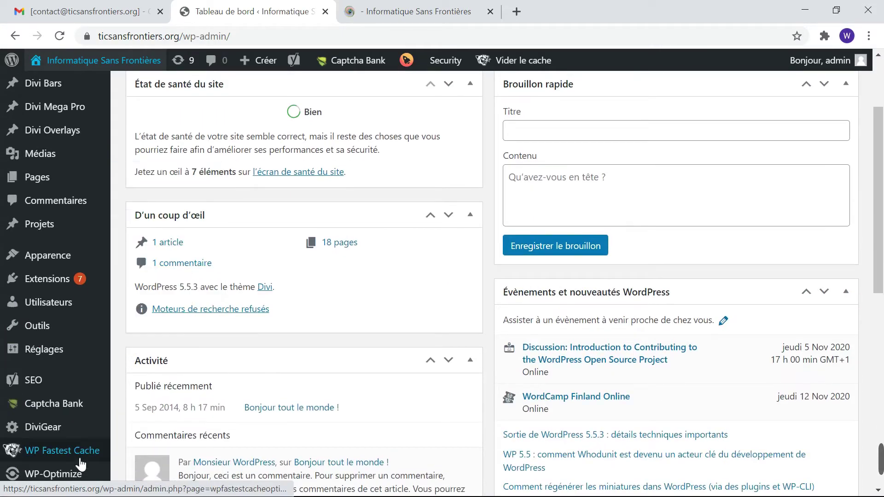
scroll(79, 466, "down", 2)
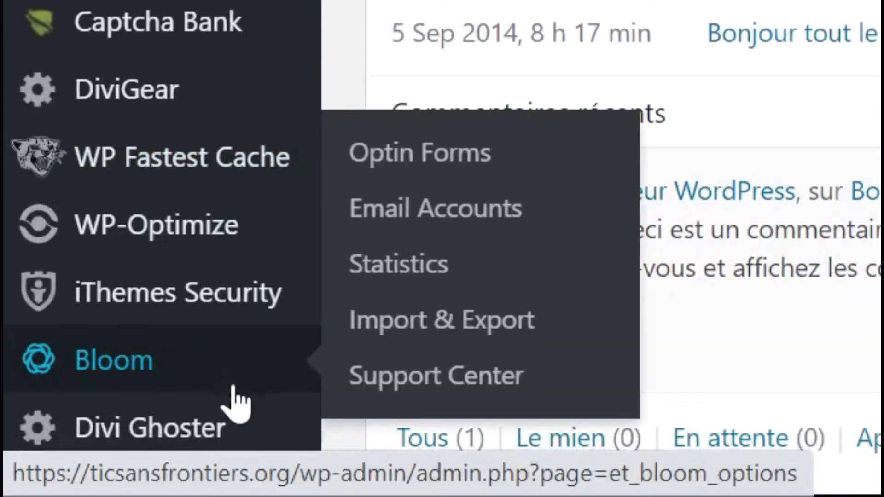
scroll(236, 403, "down", 3)
mouse_move(236, 403)
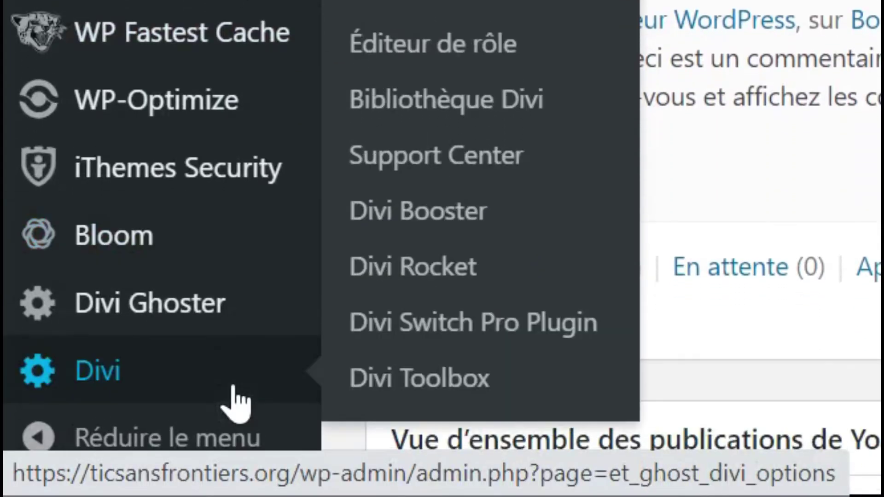
left_click(160, 390)
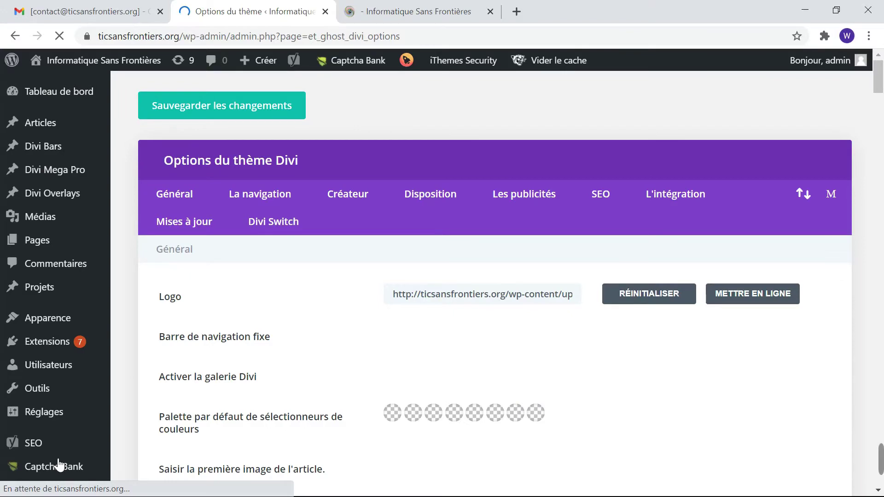
- Deactivate the display of the Google+ and RSS icons in the general Divi theme options
scroll(329, 434, "down", 6)
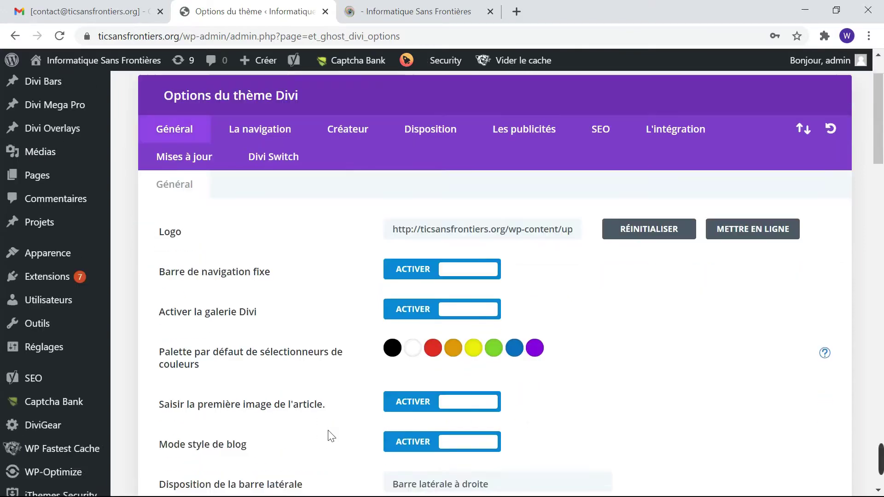
scroll(329, 435, "down", 2)
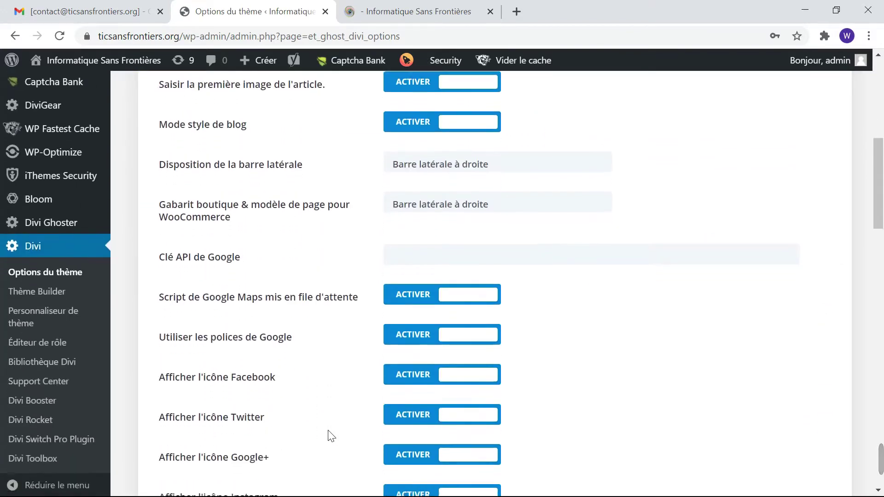
scroll(328, 435, "up", 3)
scroll(329, 435, "down", 2)
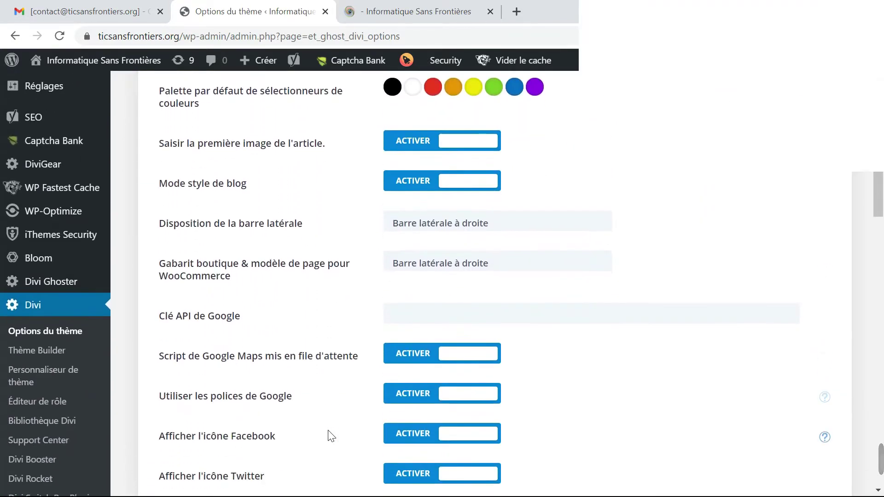
scroll(329, 435, "up", 3)
scroll(329, 435, "down", 1)
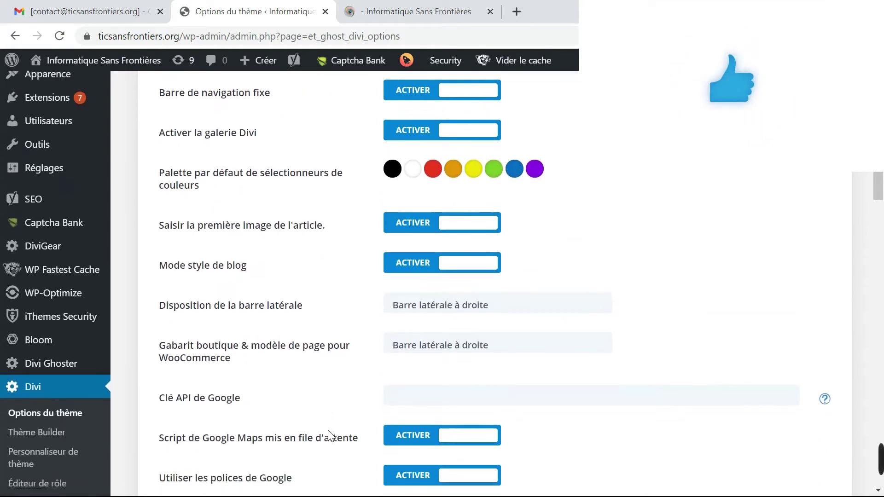
scroll(331, 436, "down", 2)
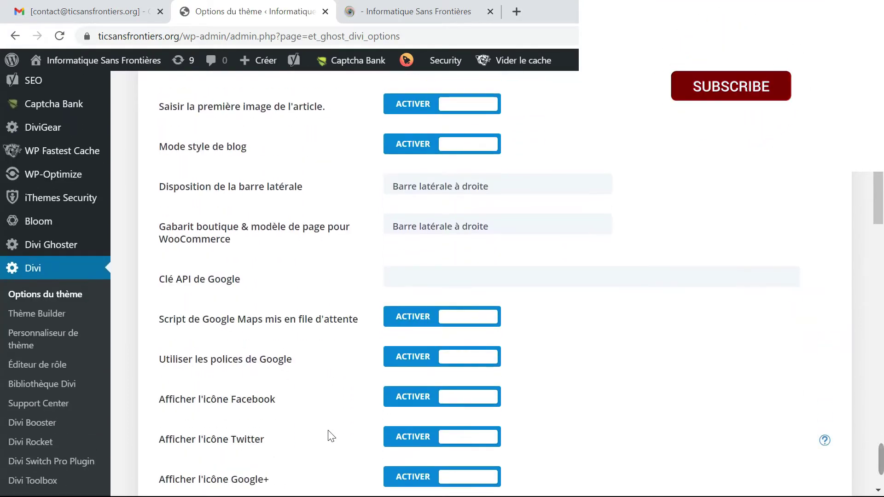
scroll(331, 436, "down", 2)
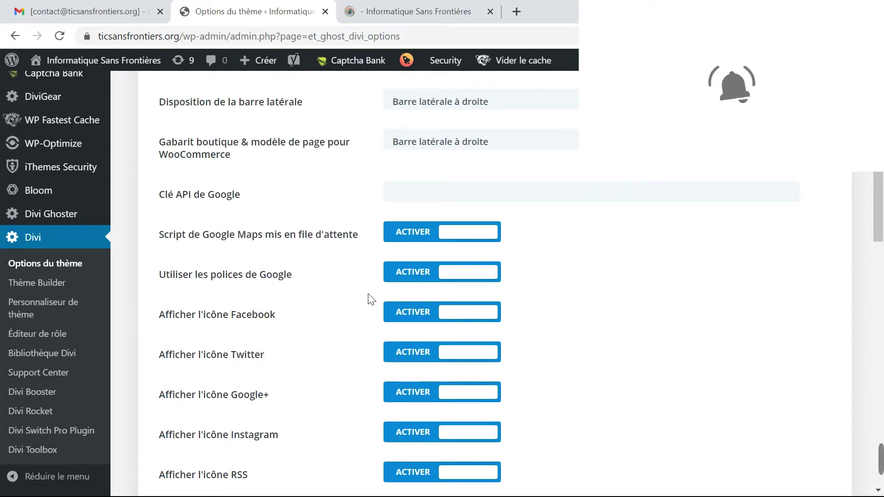
scroll(371, 299, "down", 1)
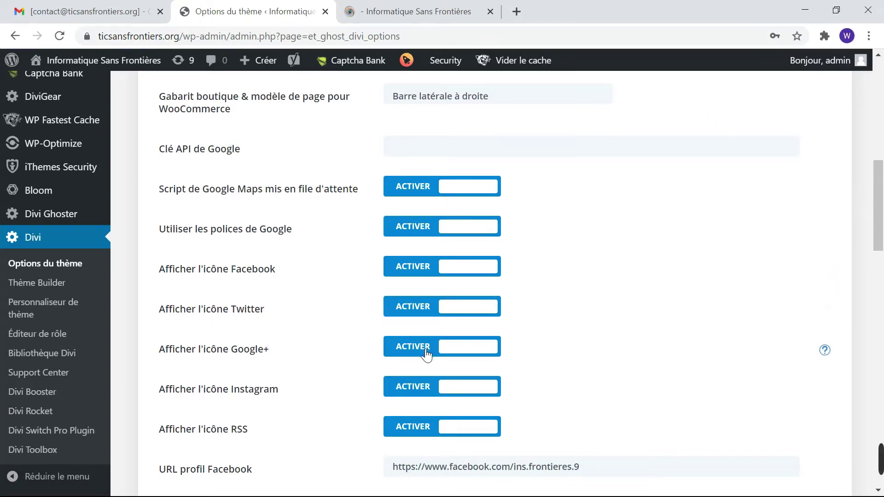
scroll(425, 355, "down", 1)
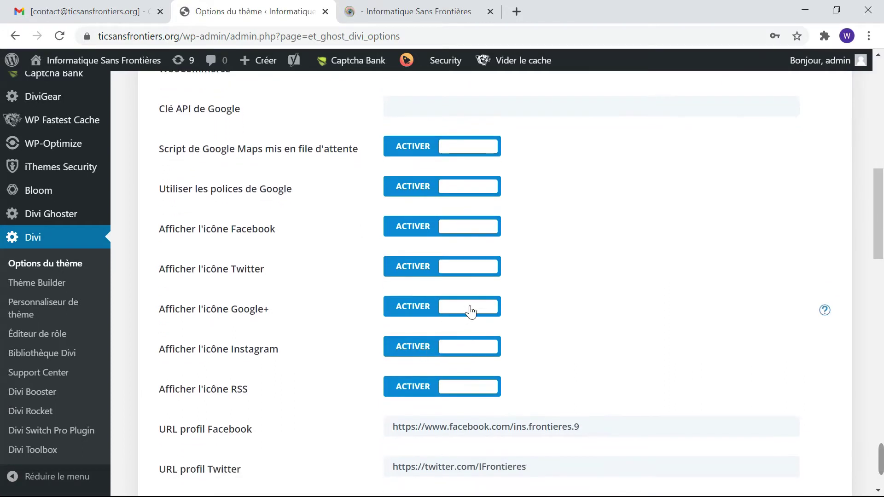
left_click(470, 308)
scroll(471, 312, "down", 1)
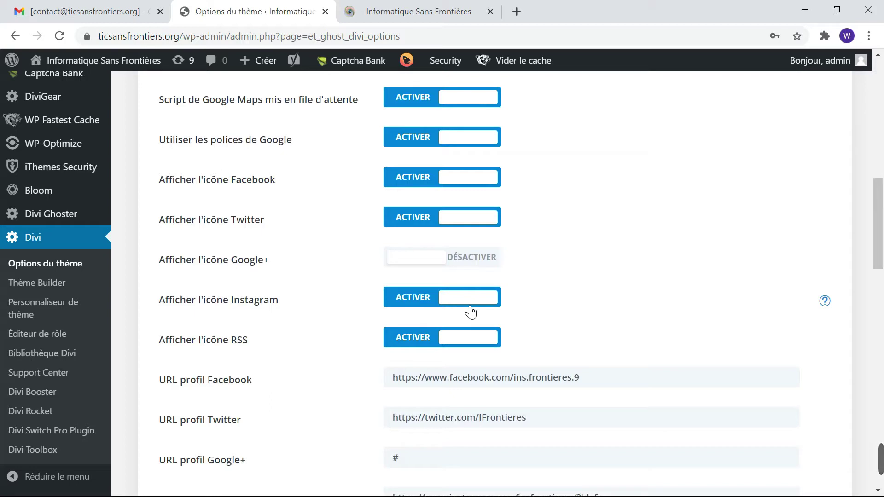
left_click(466, 340)
scroll(465, 342, "down", 2)
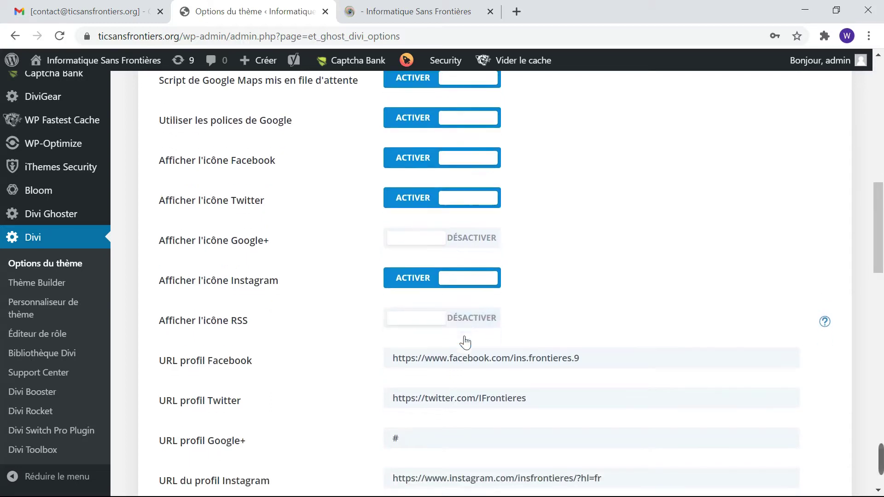
- Save the theme option changes and reload the site's public home page to check the footer icons
scroll(465, 342, "down", 10)
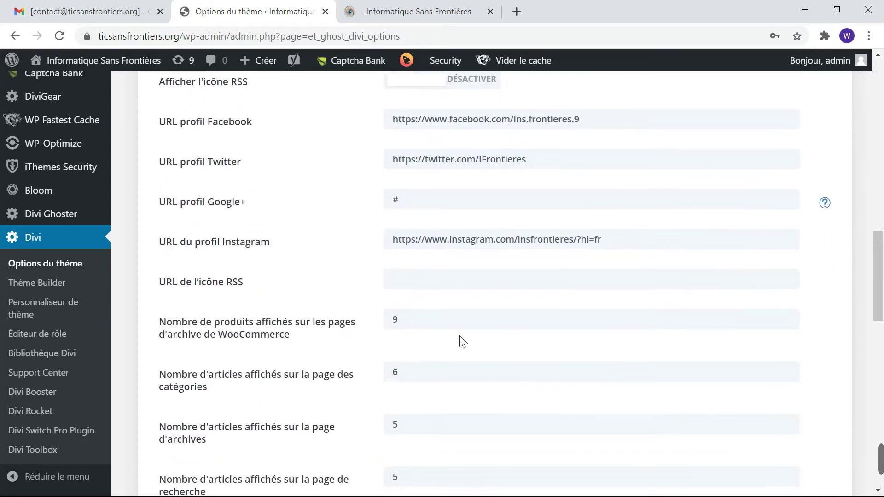
scroll(465, 341, "down", 6)
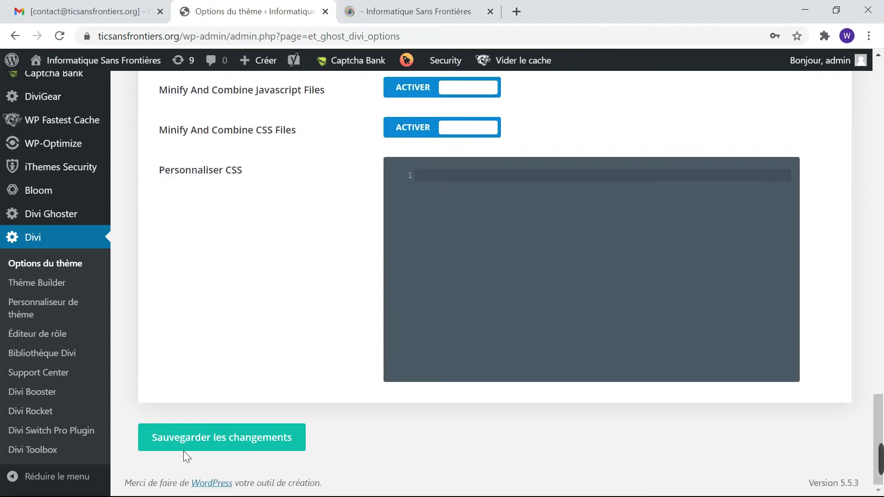
left_click(201, 443)
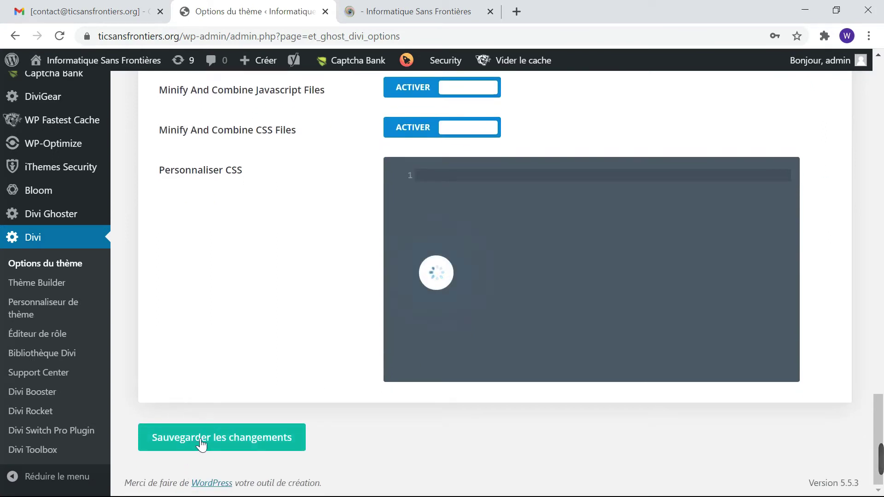
left_click(408, 13)
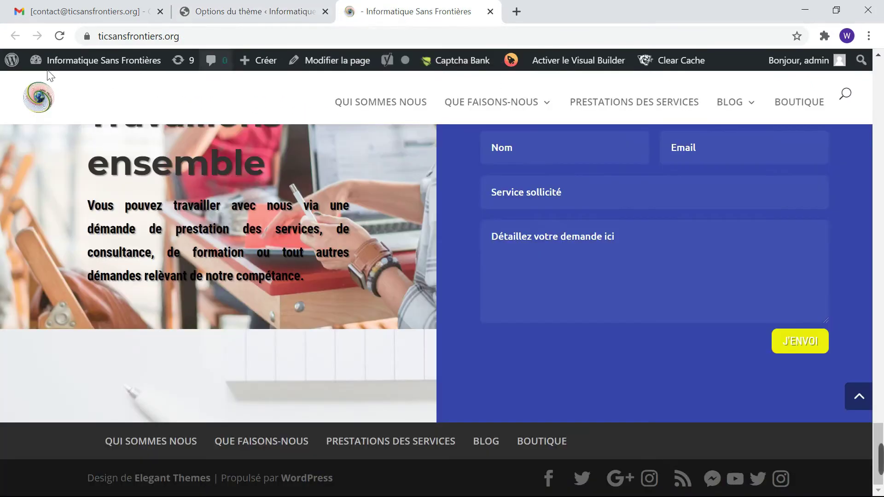
left_click(60, 38)
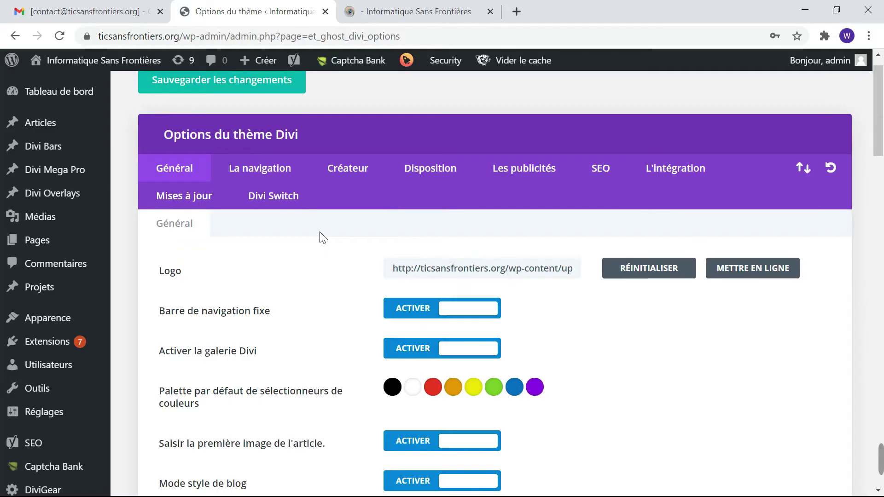
- Return to the Divi theme options and open the theme customizer (Personnaliseur de thème)
scroll(323, 237, "down", 3)
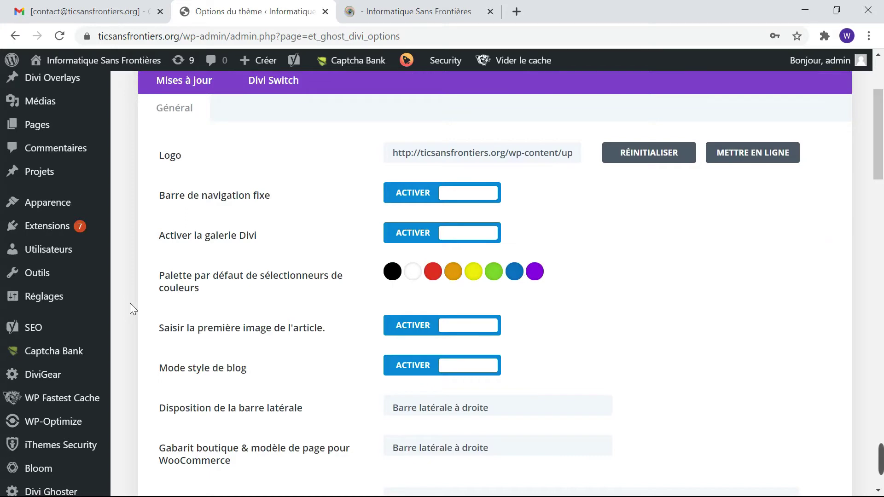
scroll(130, 303, "down", 3)
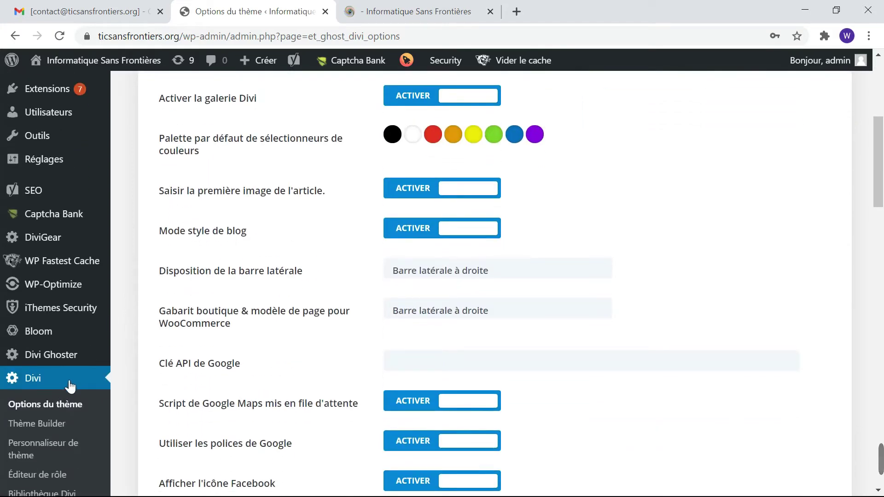
scroll(70, 386, "down", 3)
key("ctrl+Tab")
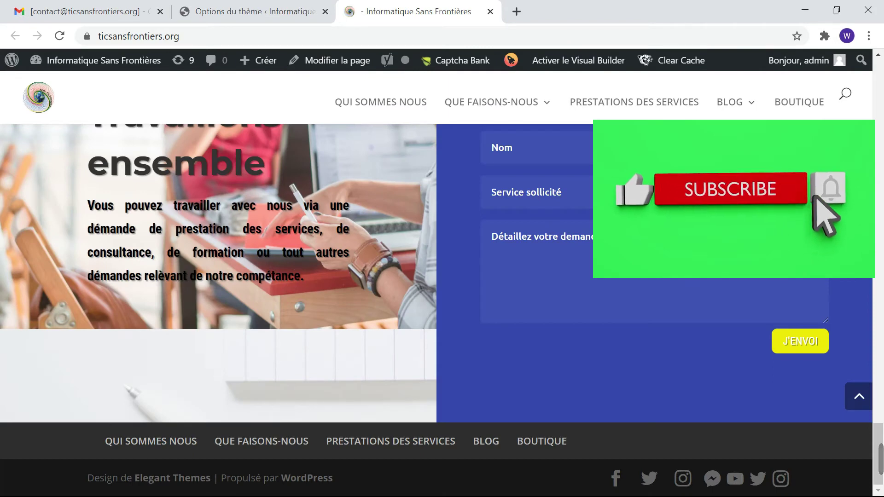
left_click(240, 16)
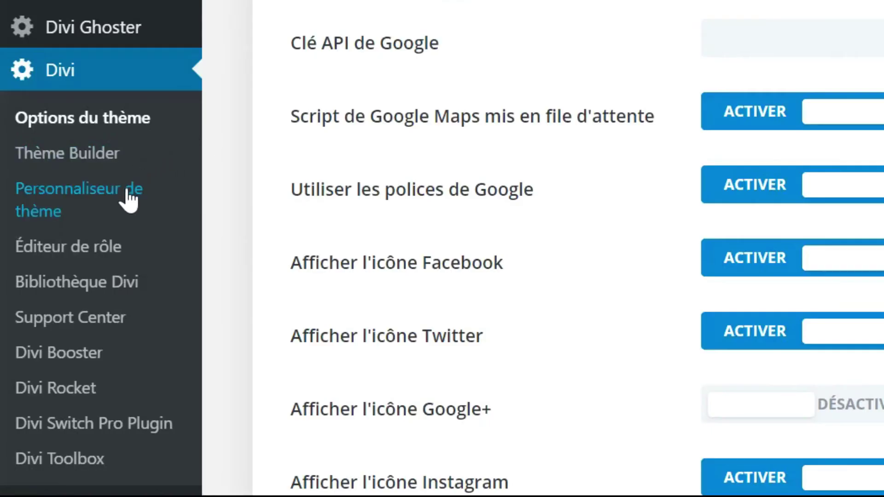
left_click(125, 205)
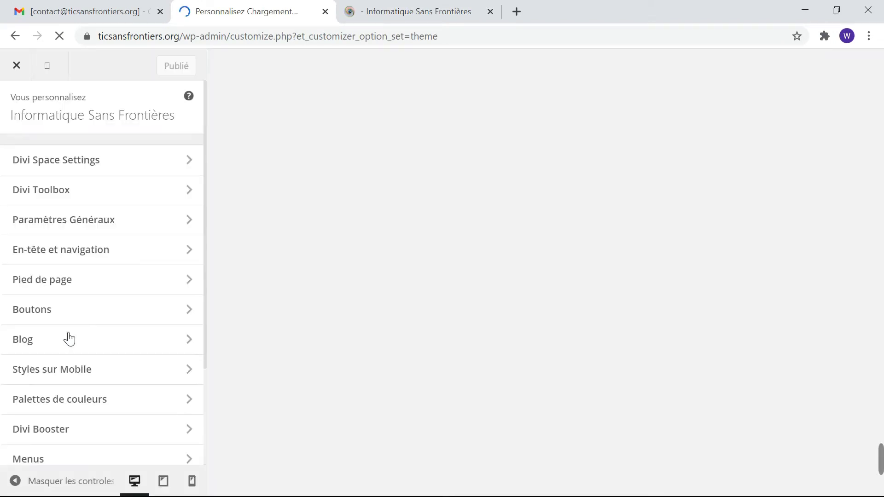
scroll(69, 339, "down", 1)
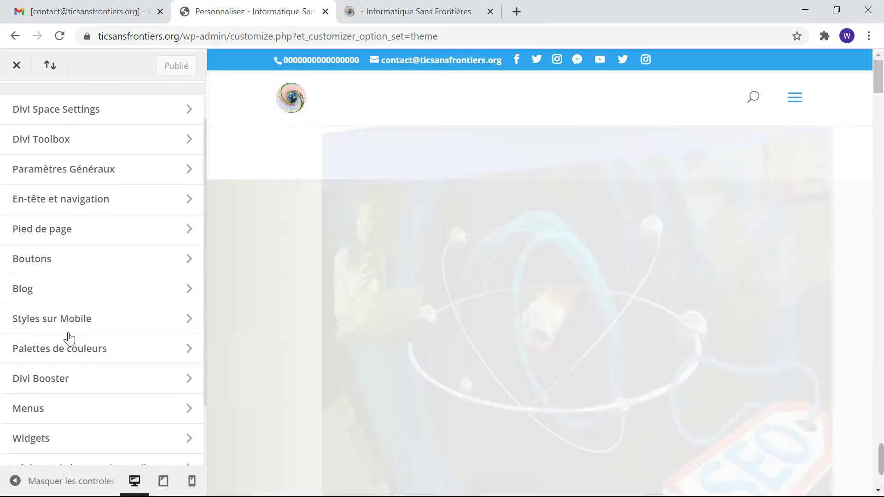
scroll(69, 338, "down", 2)
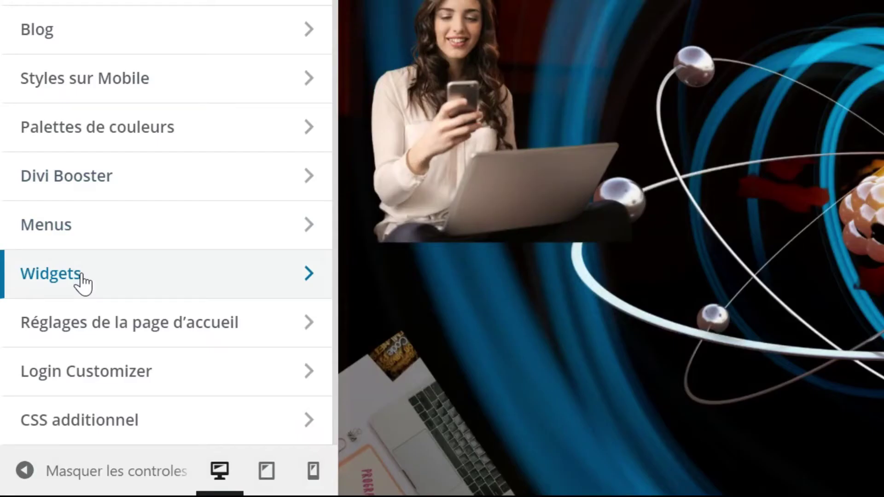
left_click(83, 282)
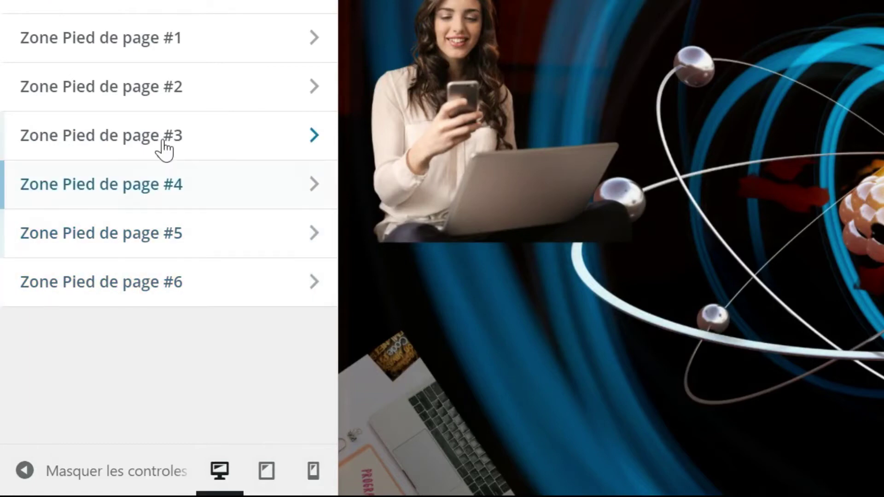
- Open the bottom bar (Barre inférieure) settings of the footer and go to the footer credits options
left_click(128, 8)
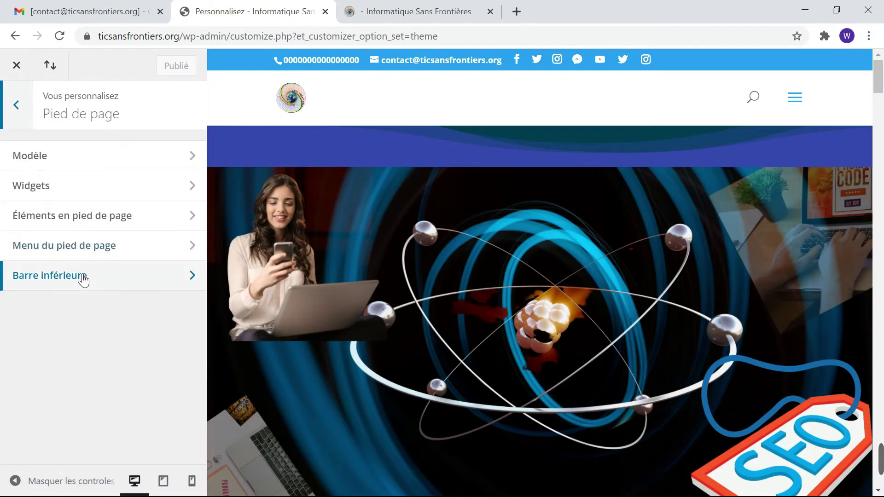
left_click(83, 277)
scroll(82, 279, "down", 5)
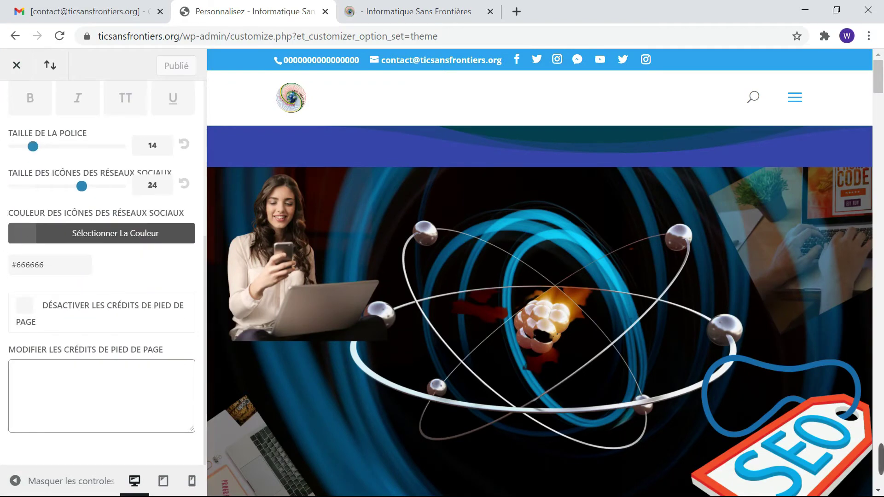
- Replace the default footer credits with the custom text "Propulser par Informatique sans frontières"
left_click(14, 369)
scroll(509, 339, "down", 15)
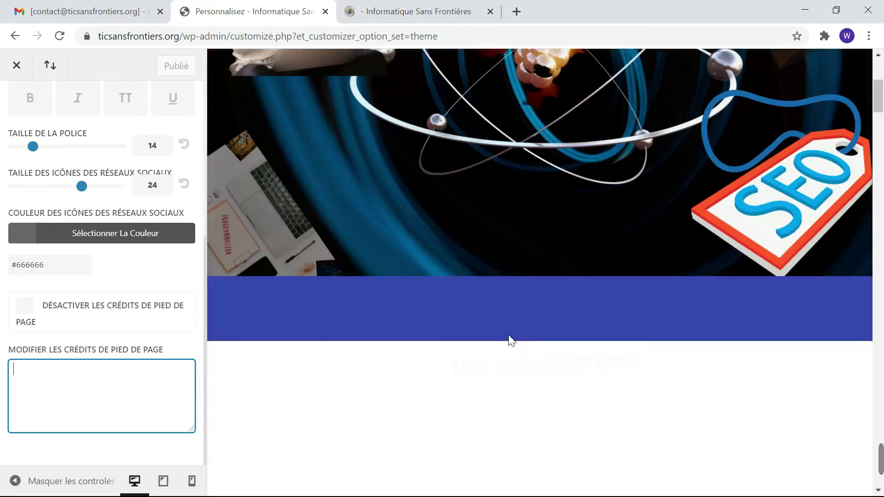
scroll(509, 336, "down", 10)
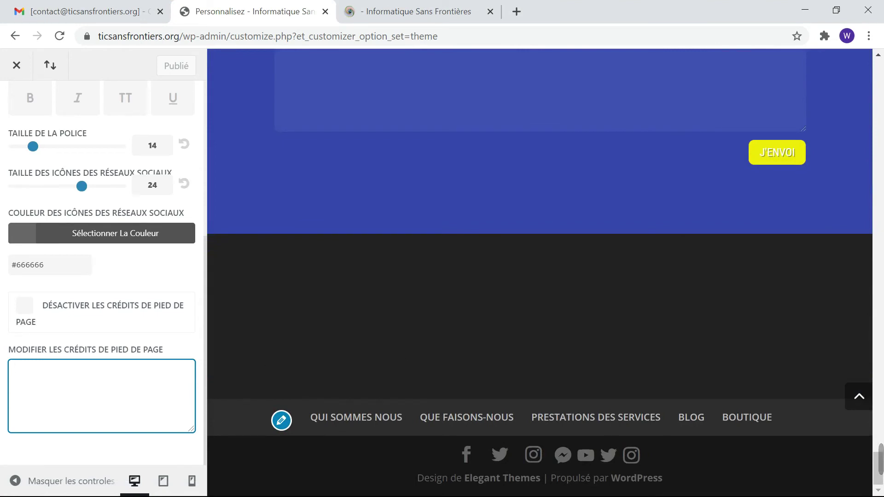
type("|")
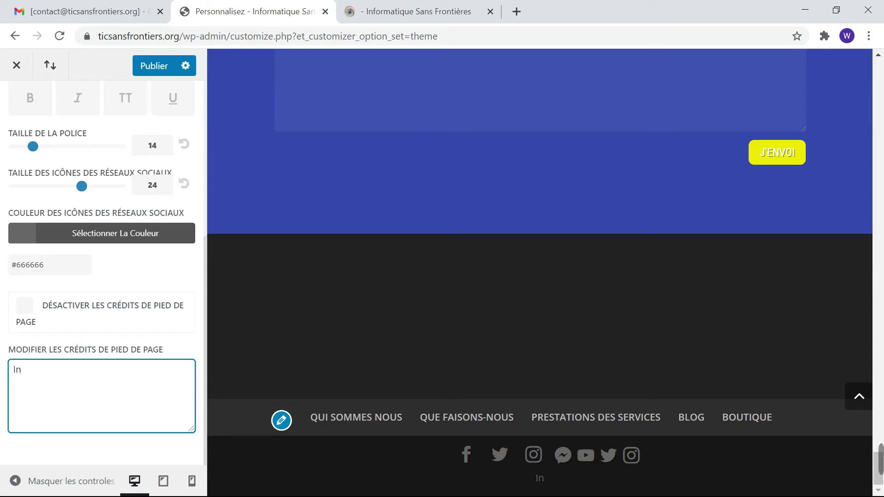
key("BackSpace")
type("Propulser par")
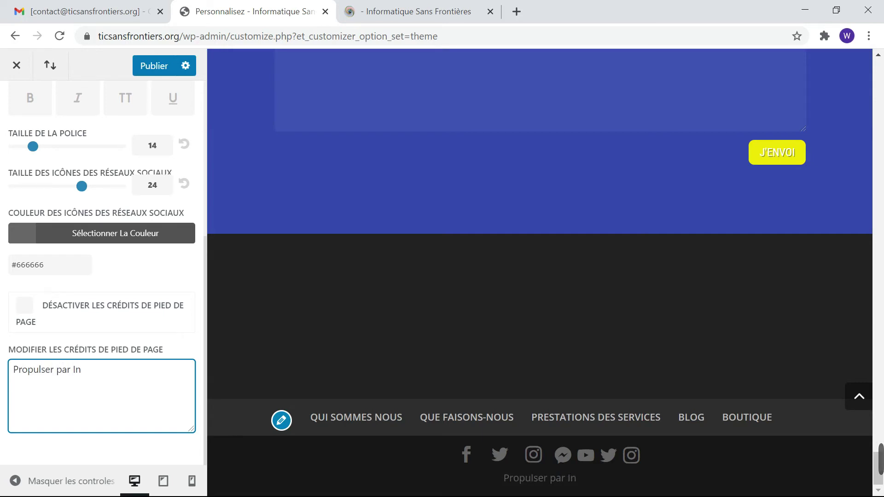
type(" Info")
type("rmatiqu")
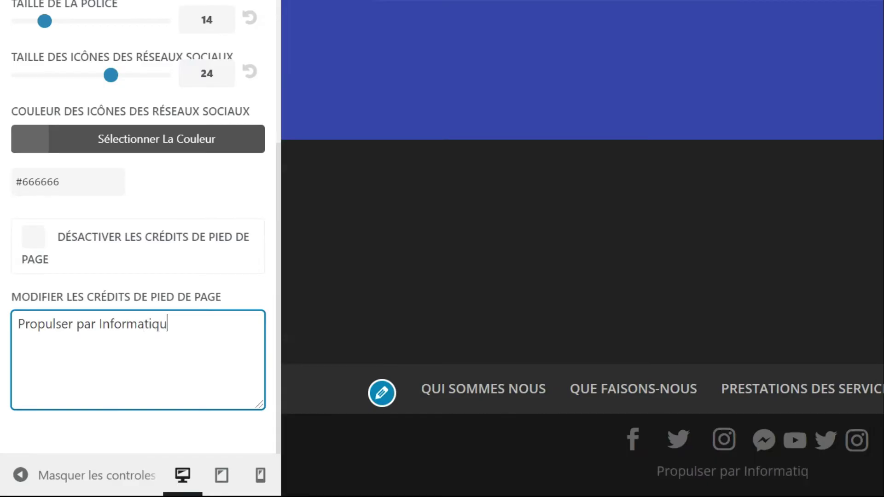
type("e sans ")
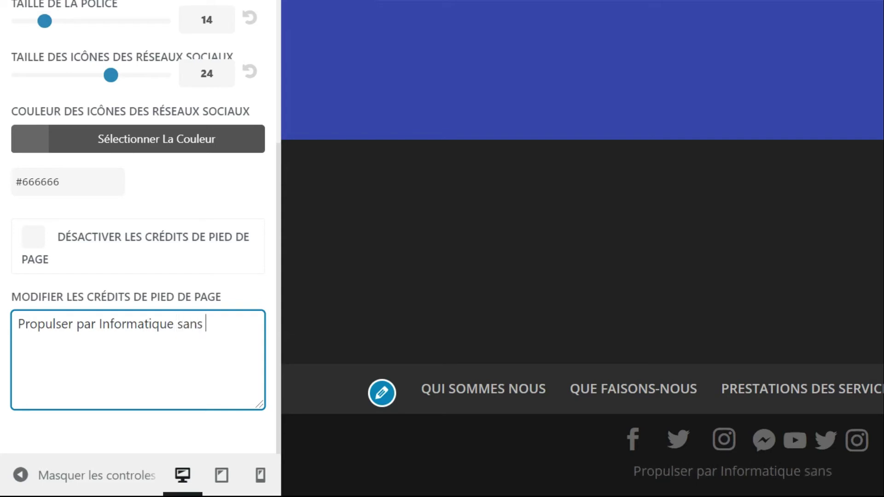
type("frontières")
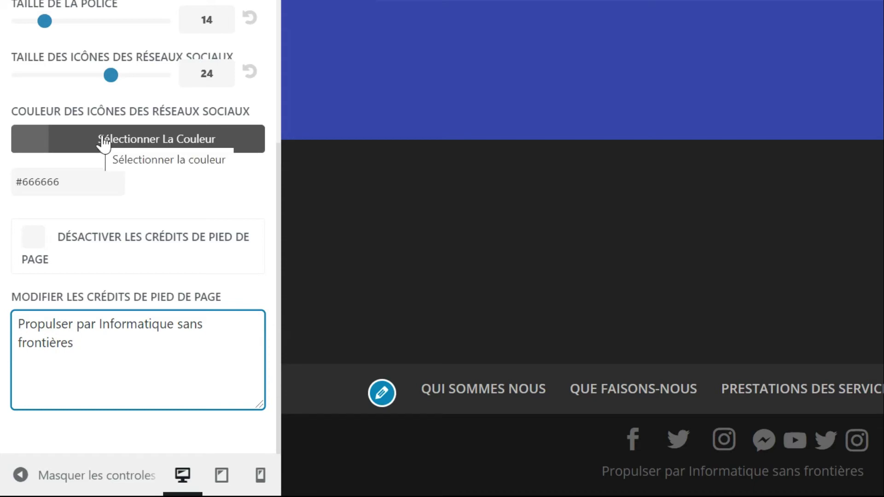
- Set the font size (Taille de la police) of the footer's bottom bar to 16
scroll(183, 201, "up", 2)
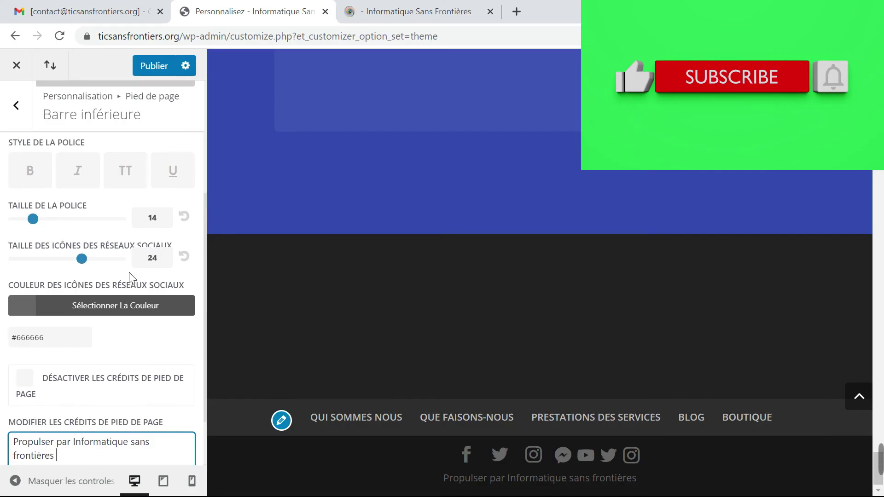
scroll(133, 278, "up", 1)
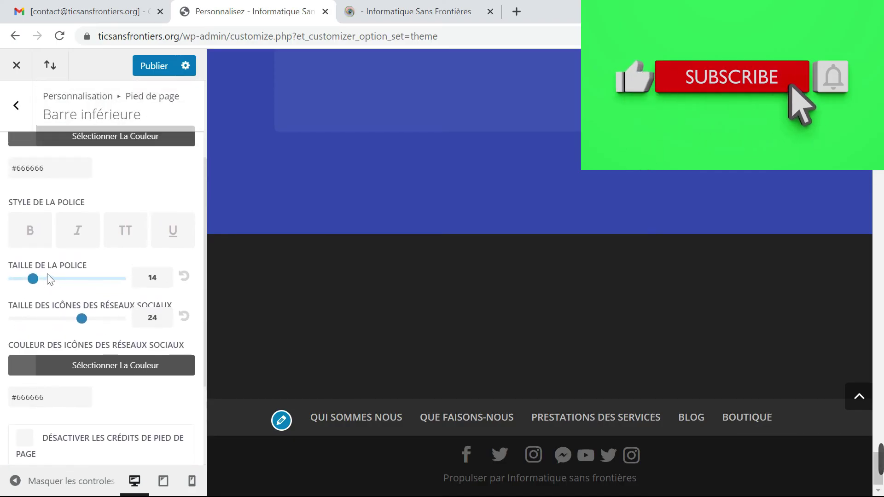
mouse_move(34, 278)
left_mouse_down()
mouse_move(81, 284)
mouse_move(45, 287)
left_mouse_up()
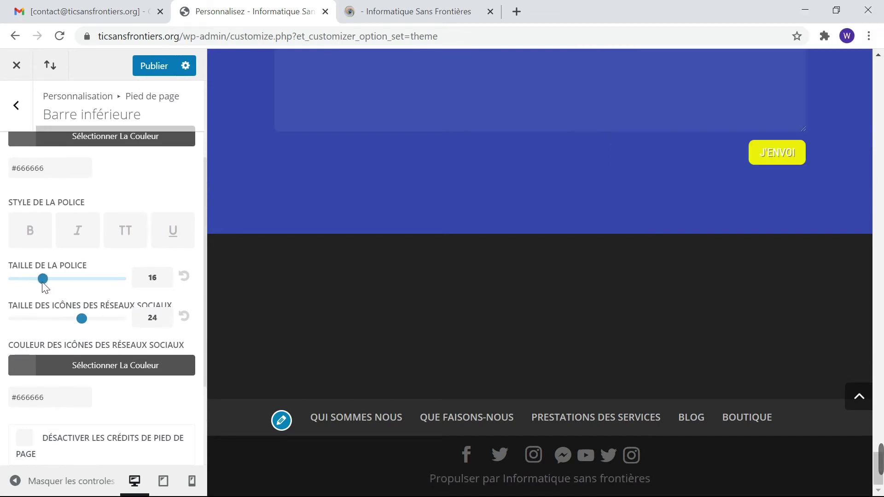
- Reduce the size of the social network icons in the footer's bottom bar to 20
scroll(115, 309, "down", 3)
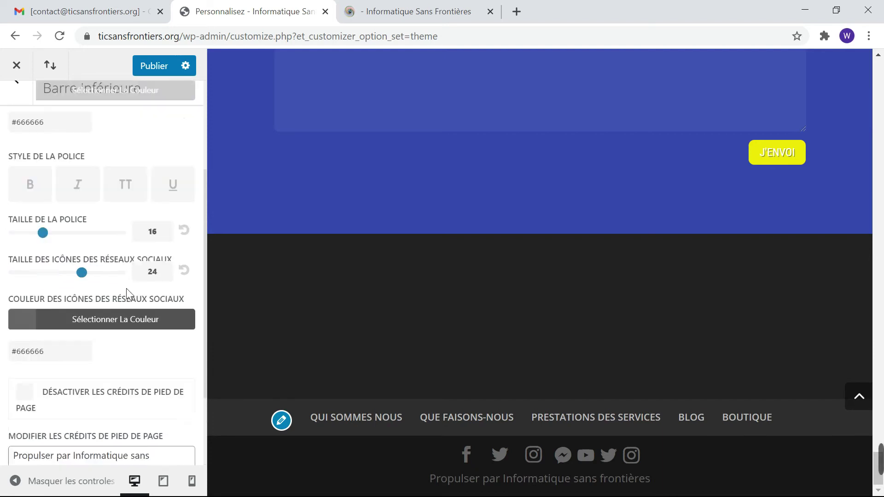
scroll(126, 294, "up", 2)
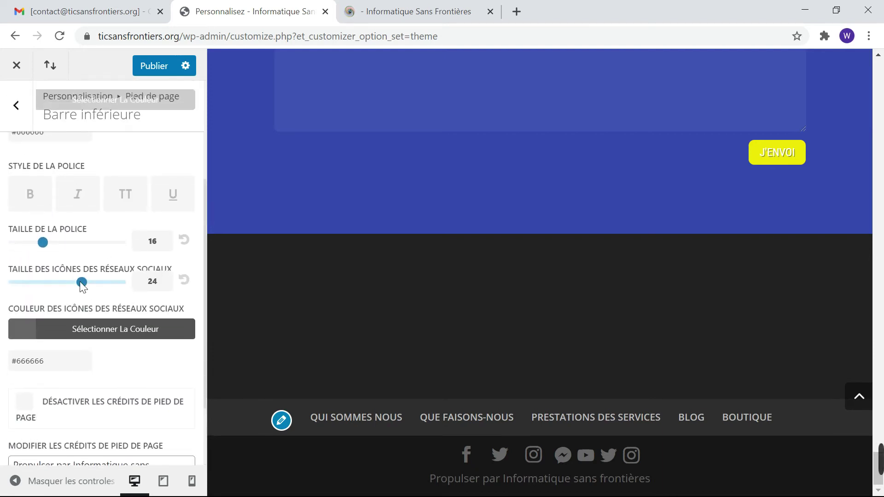
mouse_move(81, 282)
left_mouse_down()
mouse_move(28, 285)
mouse_move(67, 289)
left_mouse_up()
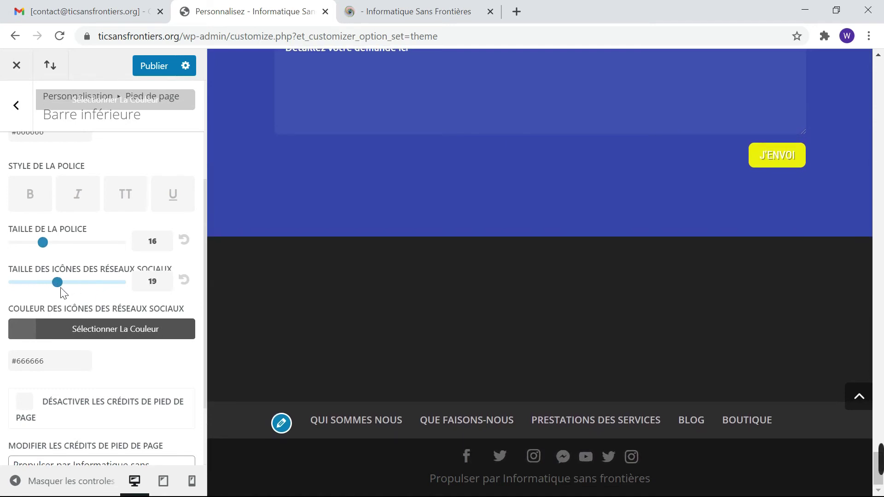
left_click_drag(60, 288, 73, 290)
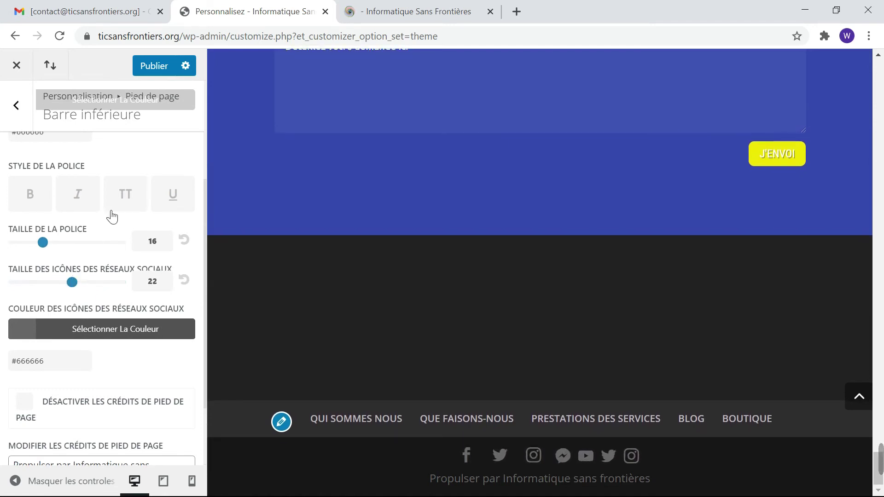
left_click_drag(71, 278, 62, 278)
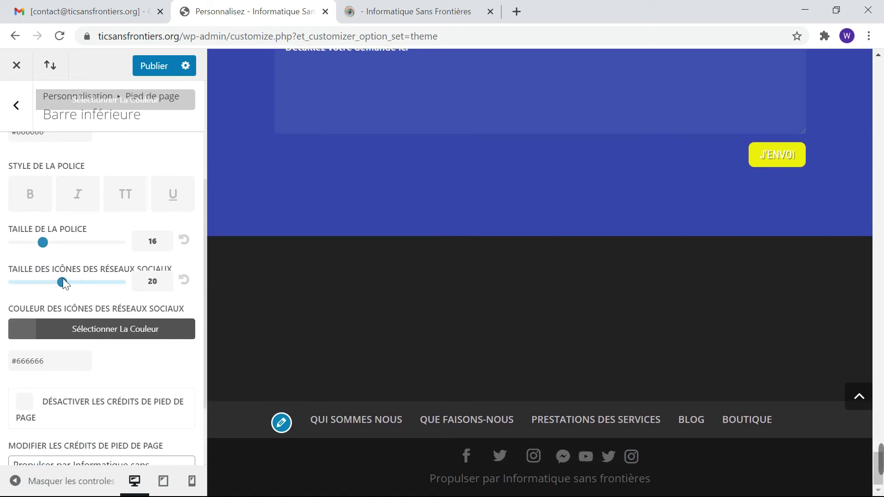
- Publish the customized bottom bar settings of the footer
scroll(145, 245, "up", 2)
scroll(145, 245, "up", 1)
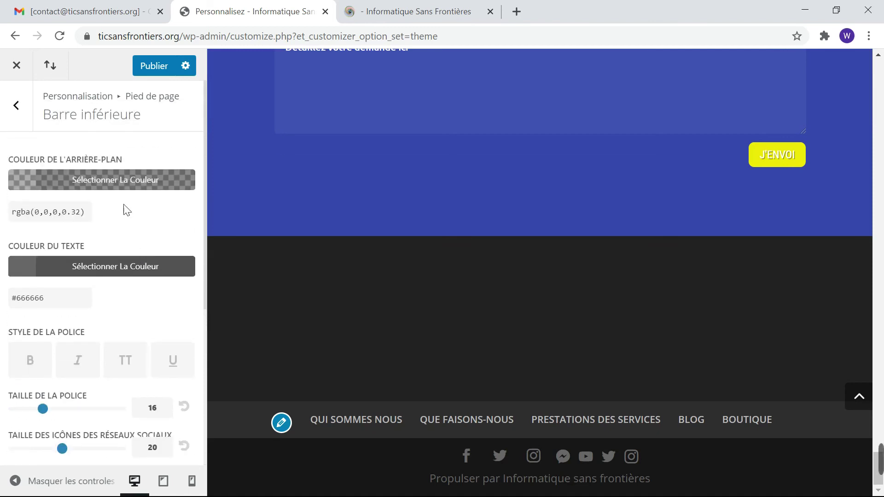
left_click(155, 67)
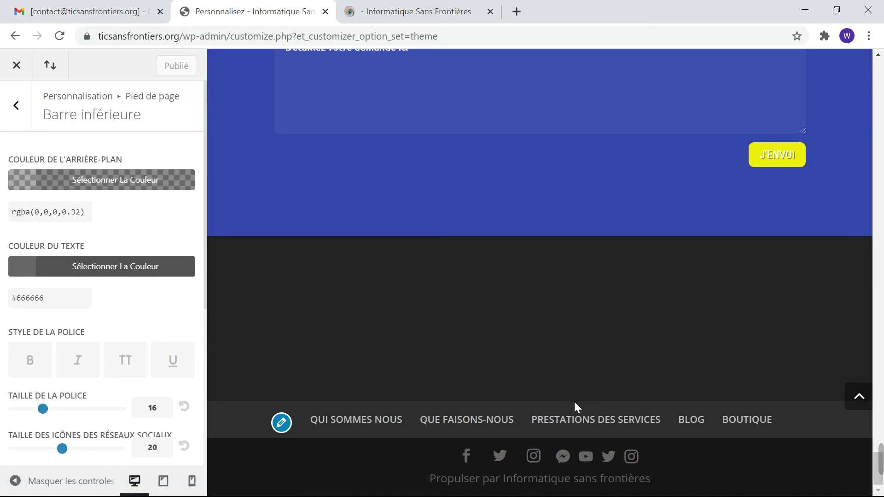
mouse_move(883, 479)
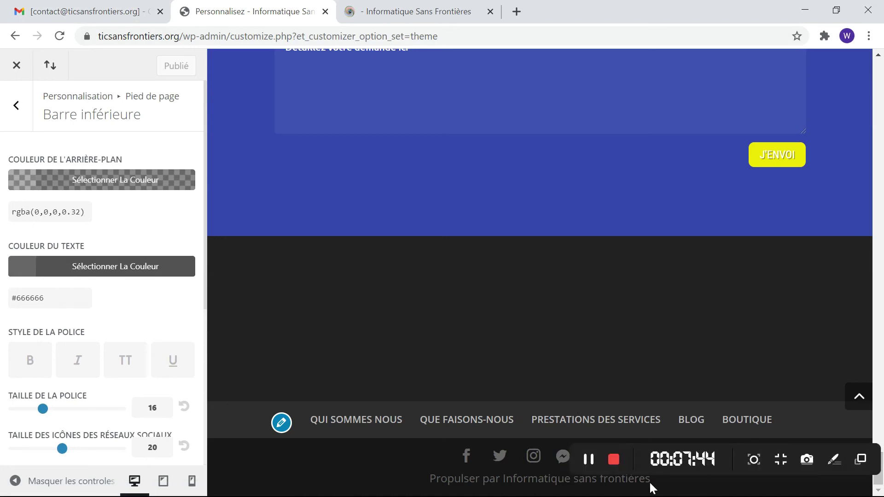